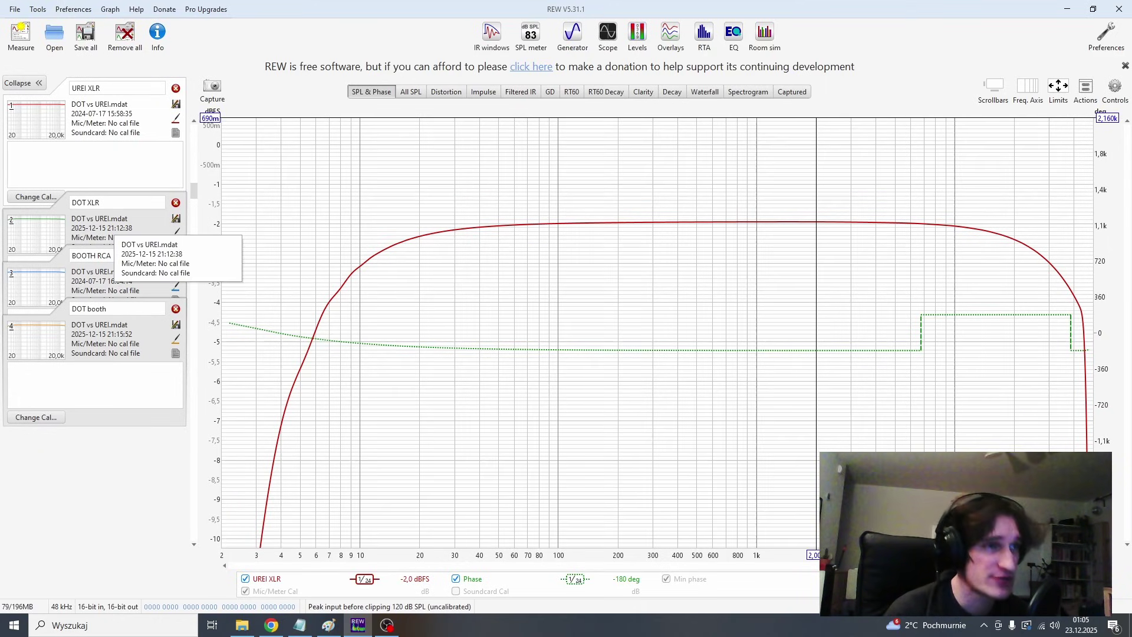
left_click(106, 221)
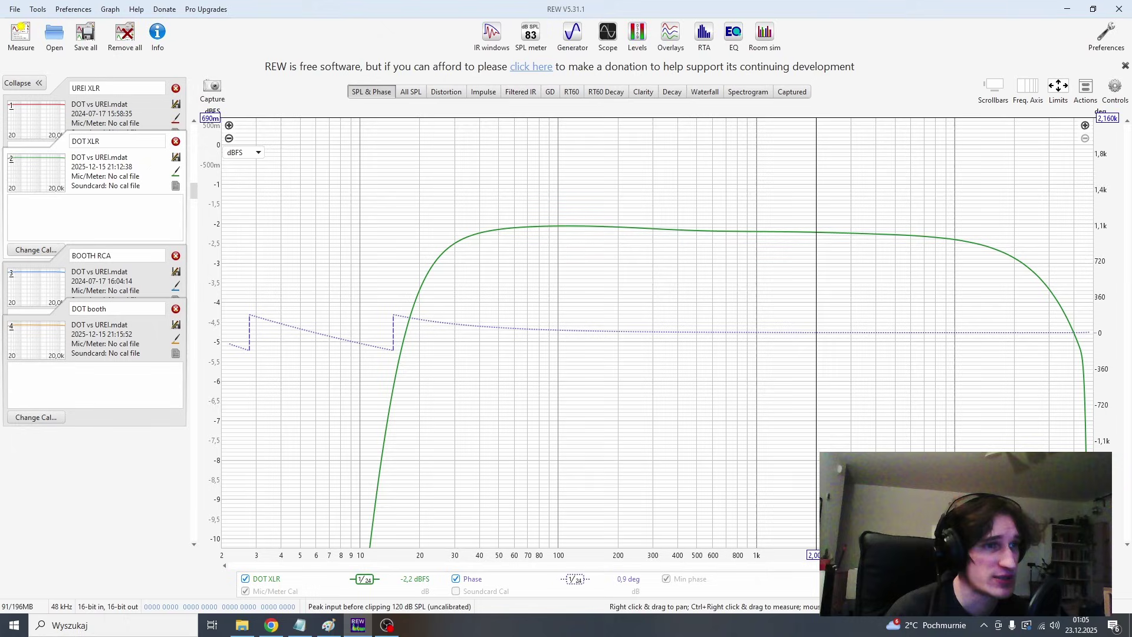
key("Up")
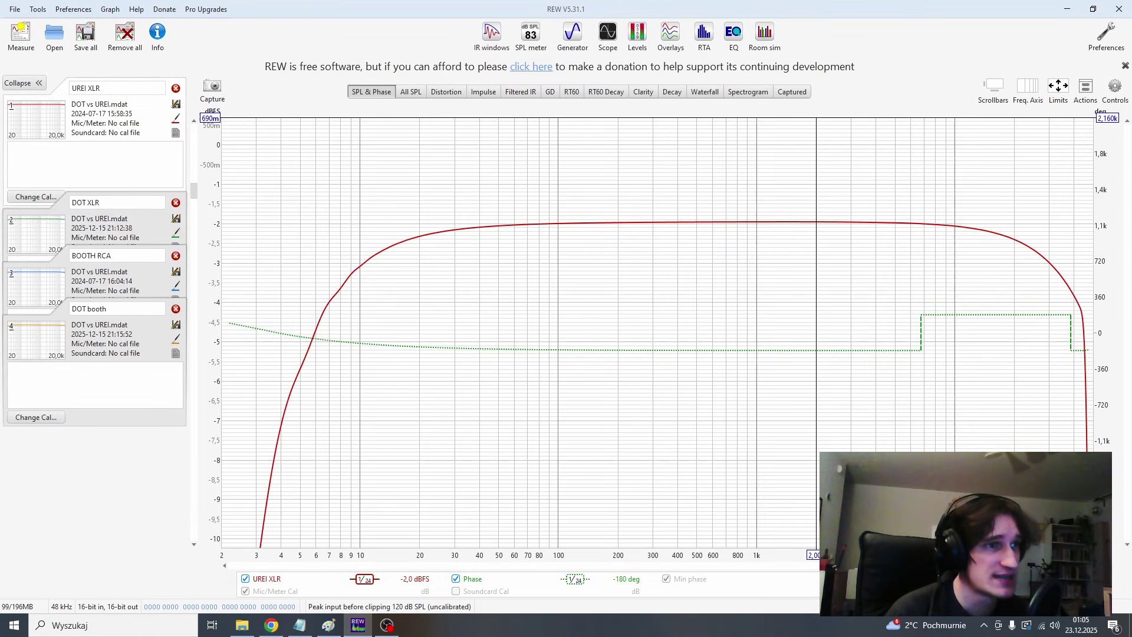
key("Down")
key("Down")
key("Down")
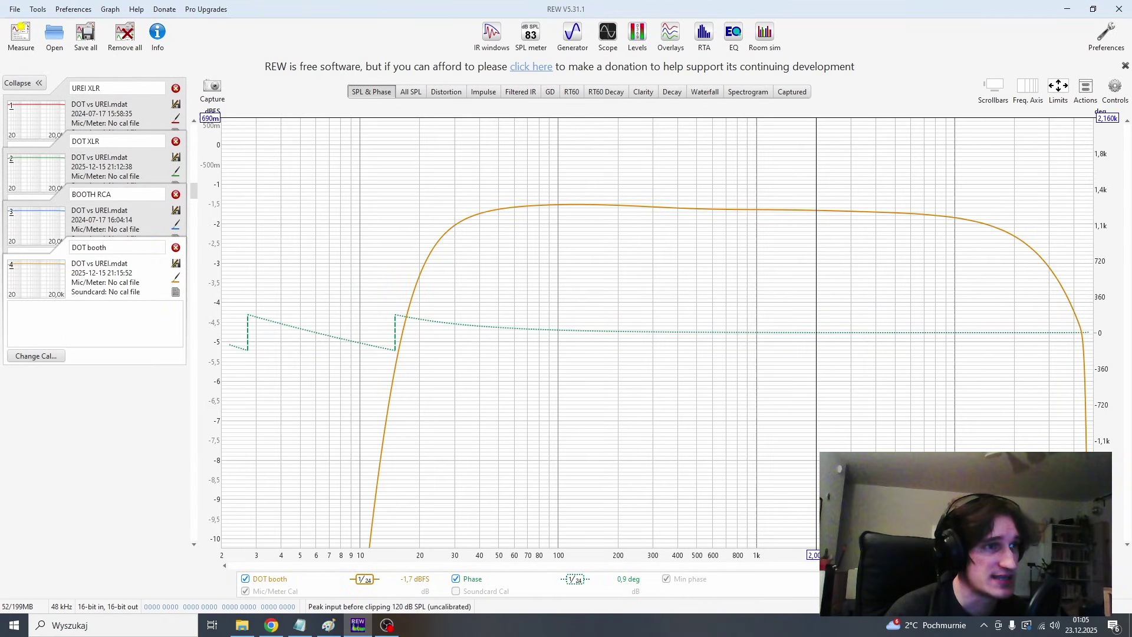
key("Up")
key("Up")
key("Up")
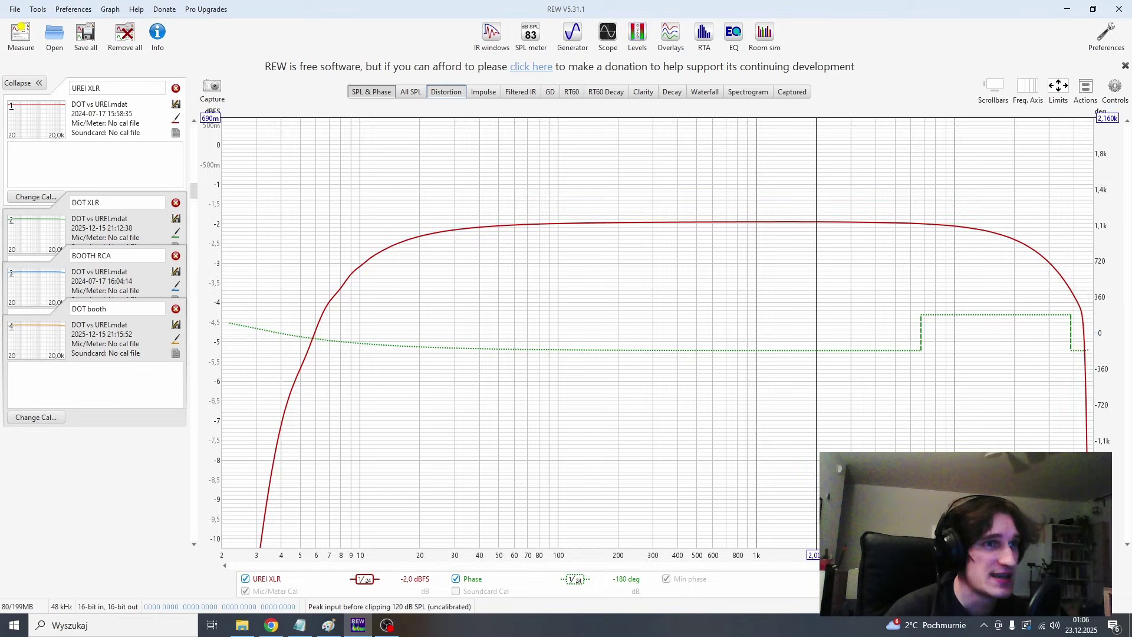
Switch to the Distortion graph and select the BOOTH RCA measurement
left_click(445, 90)
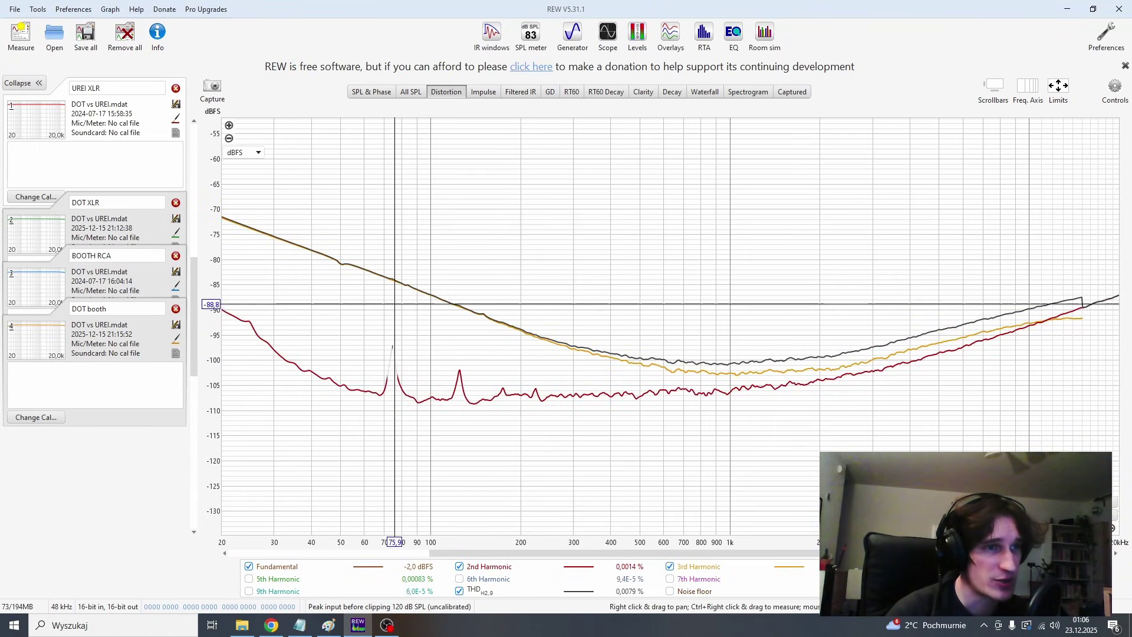
mouse_move(106, 281)
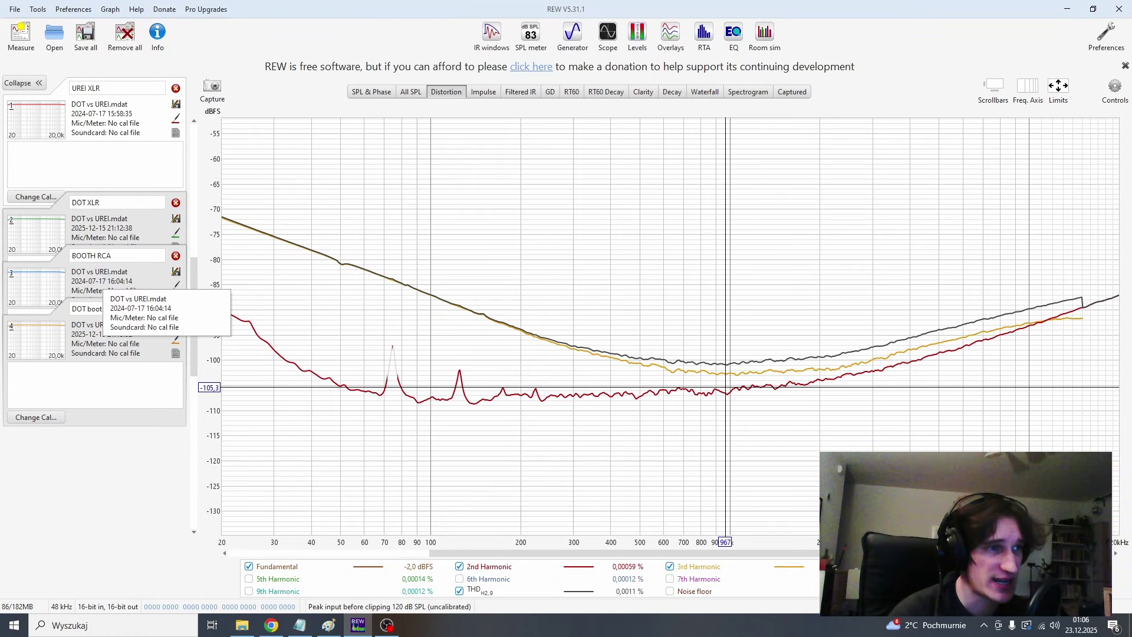
left_click(102, 285)
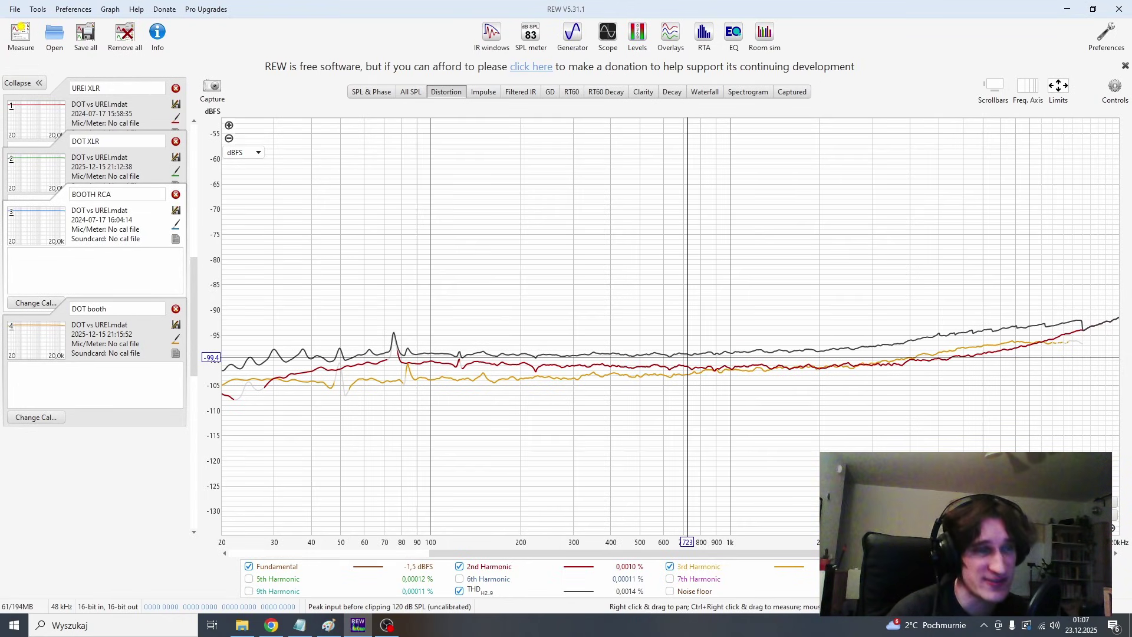
Flip between the UREI XLR and BOOTH RCA distortion curves, landing on UREI XLR
key("Up")
key("Up")
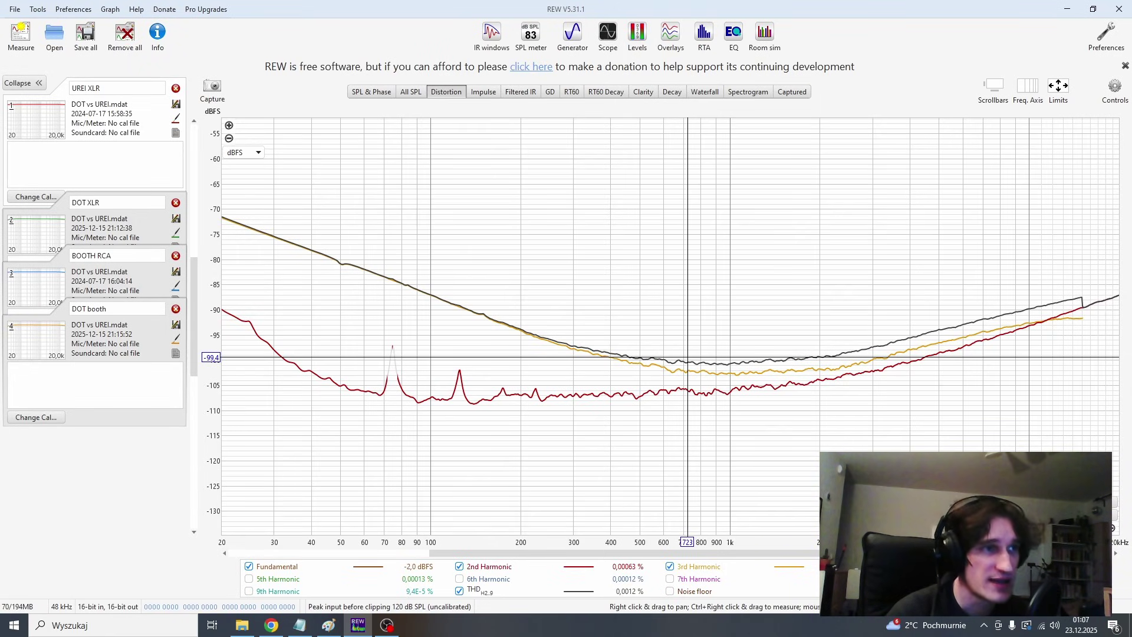
key("Down")
key("Down")
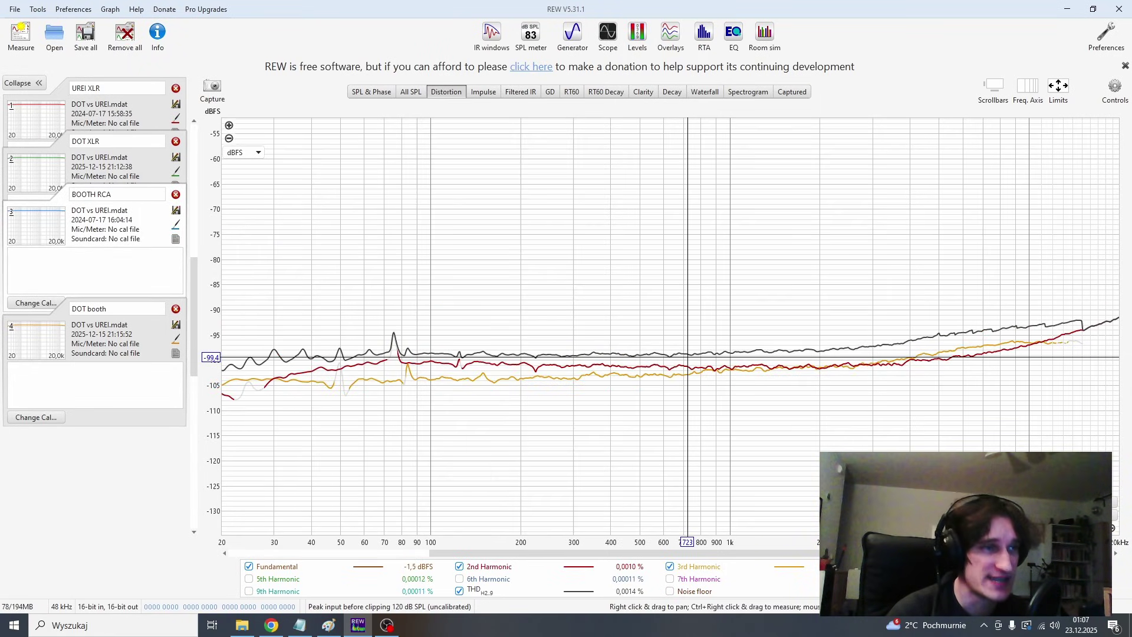
key("Up")
key("Up")
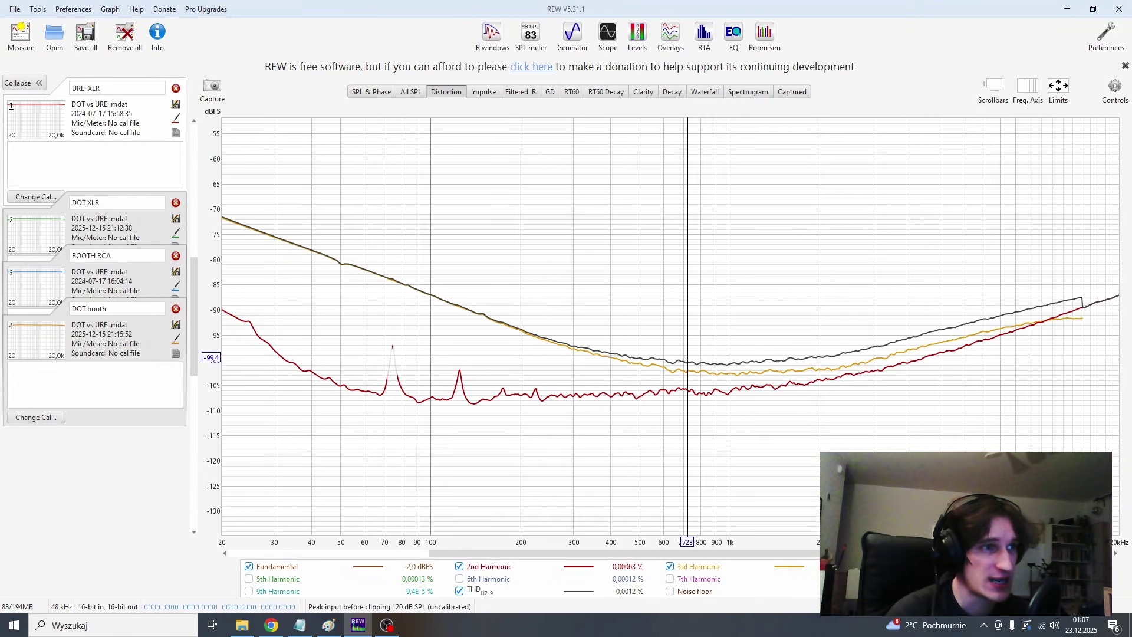
View DOT XLR, DOT booth, then BOOTH RCA distortion, ending on UREI XLR
left_click(102, 229)
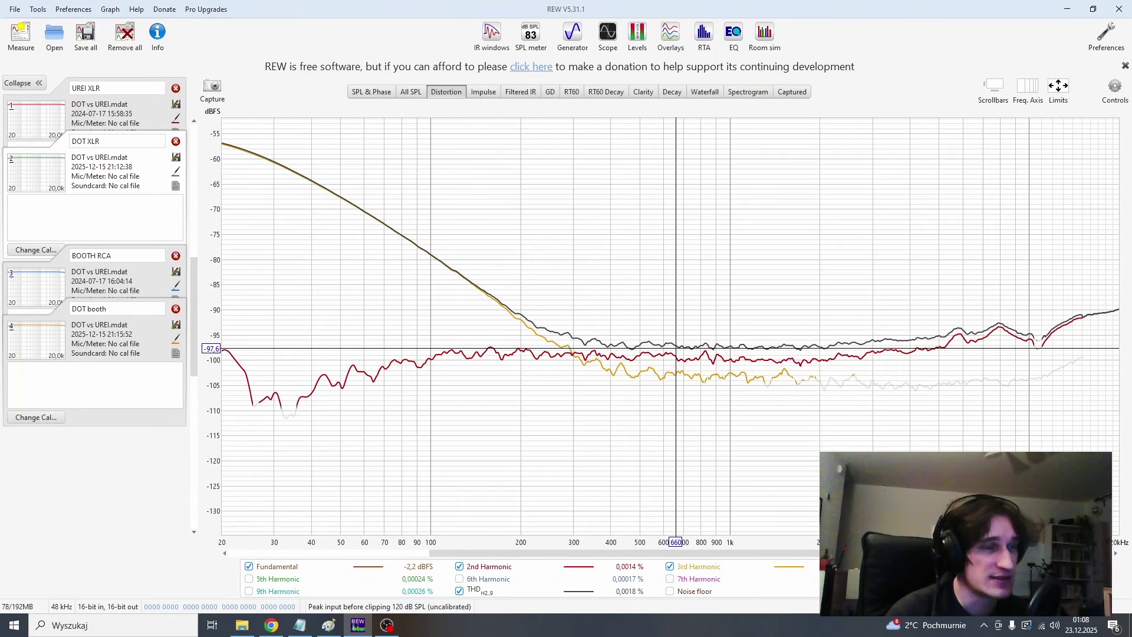
left_click(115, 336)
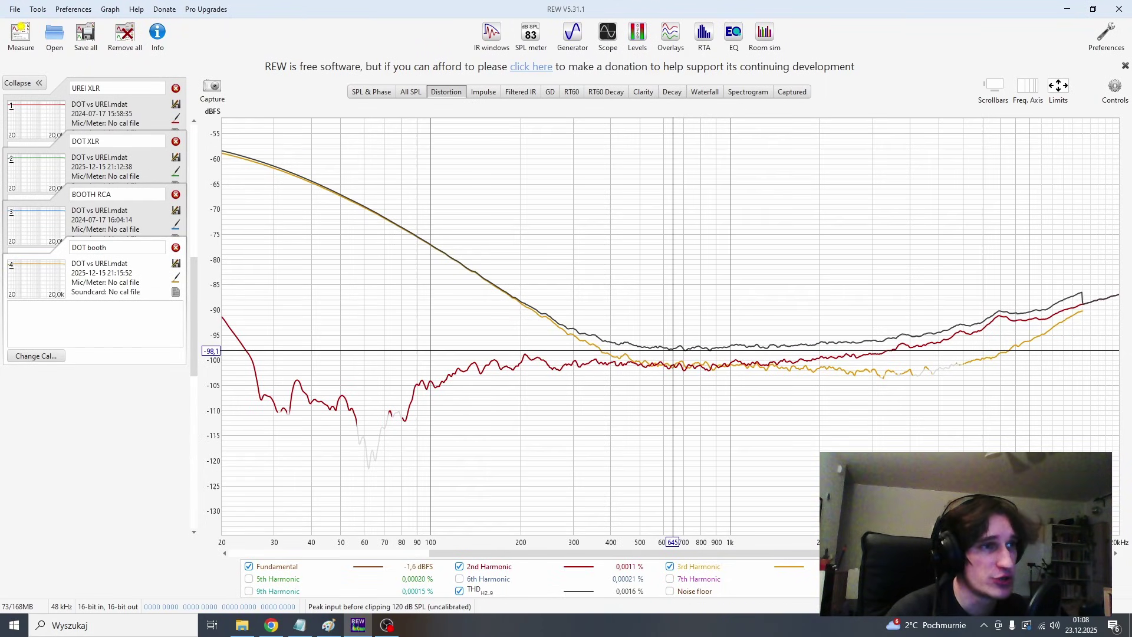
left_click(36, 221)
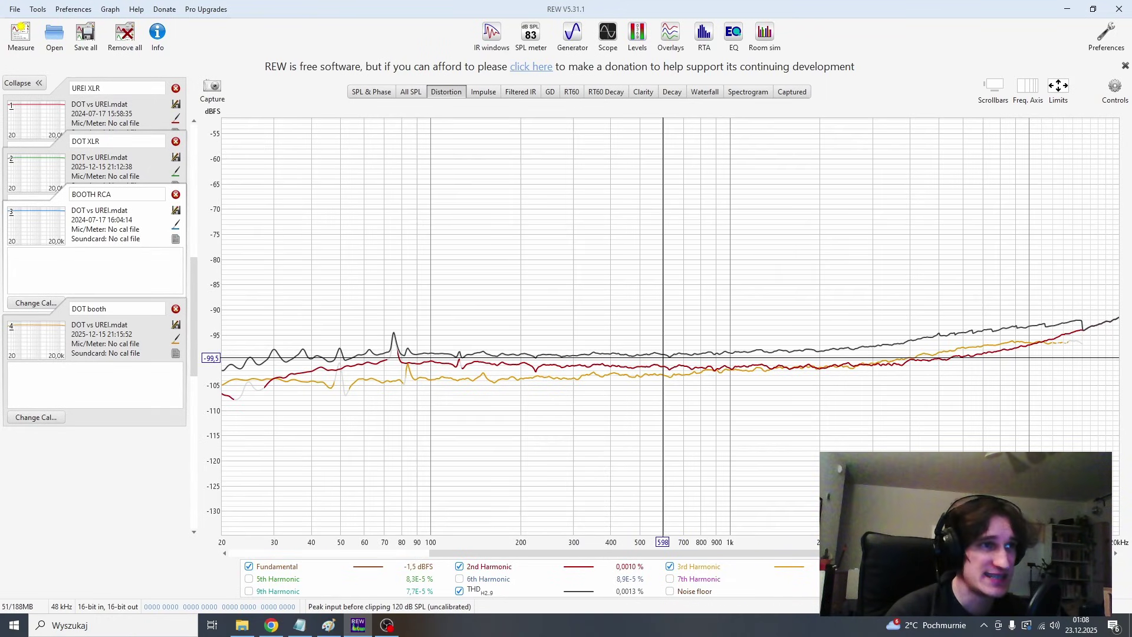
left_click(35, 119)
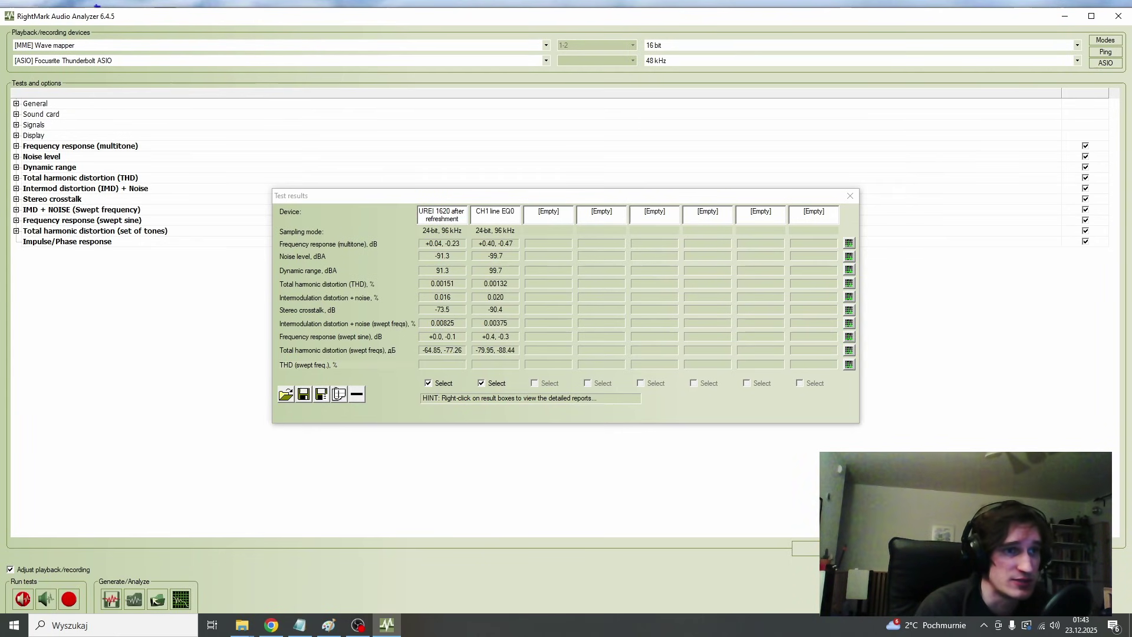
Maximize the Noise level graph, then close it and move the Test results table up
left_click(849, 255)
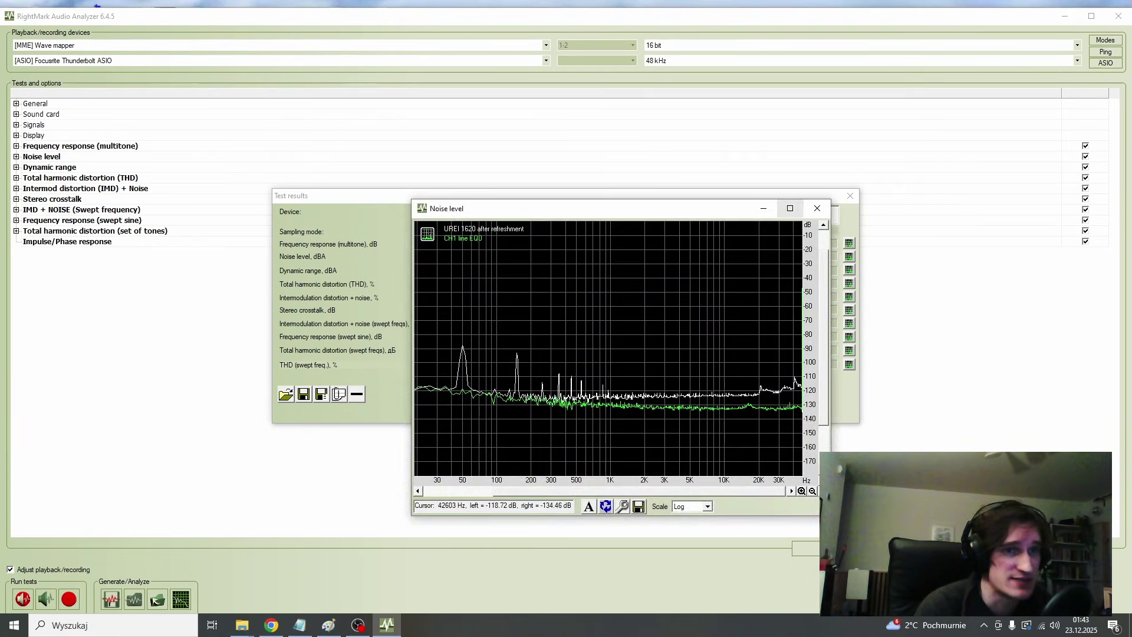
left_click(790, 209)
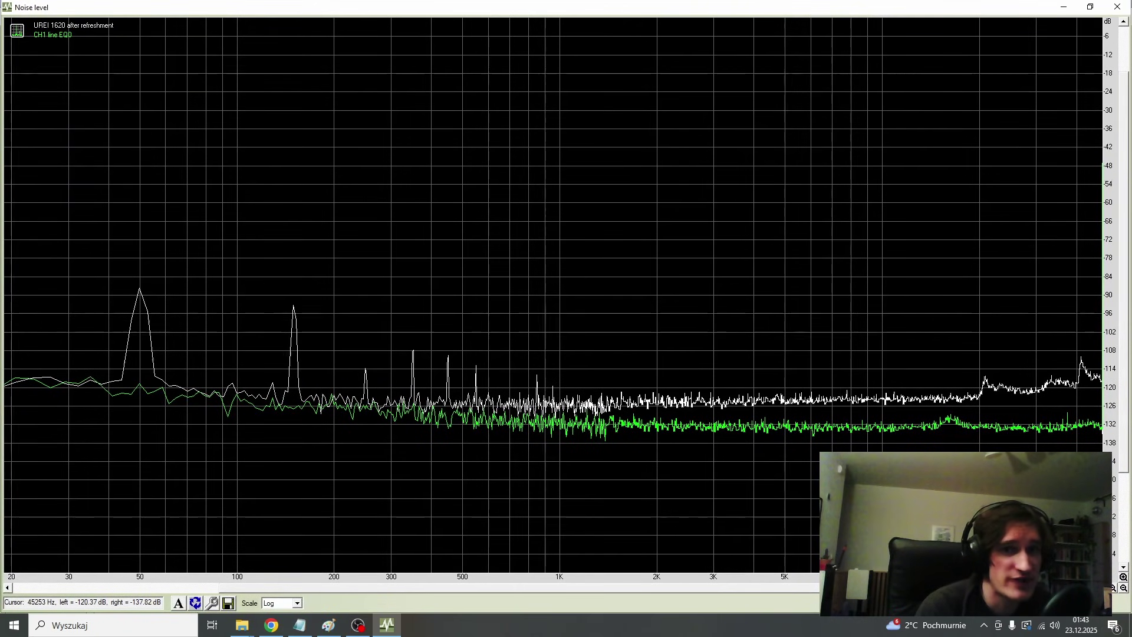
scroll(567, 309, "down", 4)
scroll(566, 310, "down", 2)
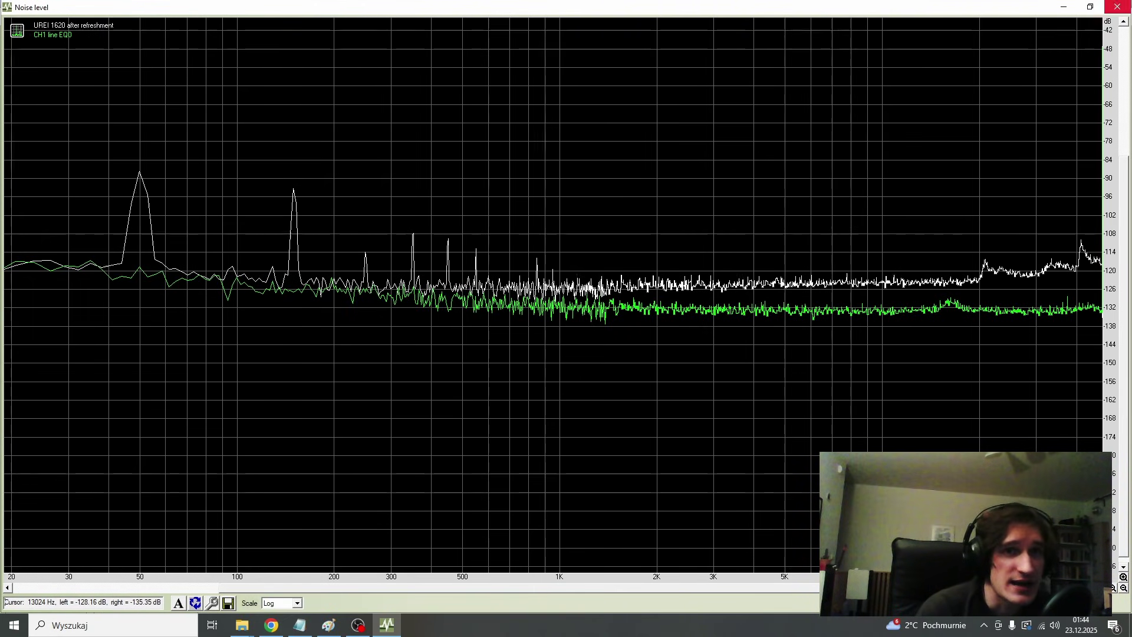
left_click(1119, 7)
left_click_drag(354, 194, 358, 146)
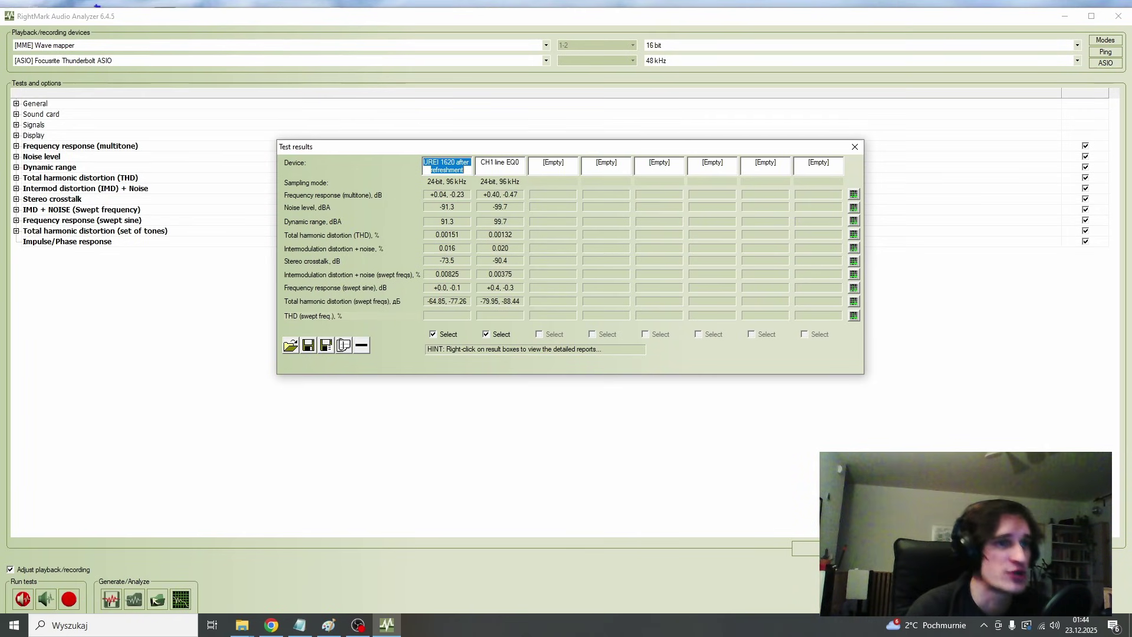
Open the Stereo crosstalk graph for both devices and maximize its window
left_click(853, 261)
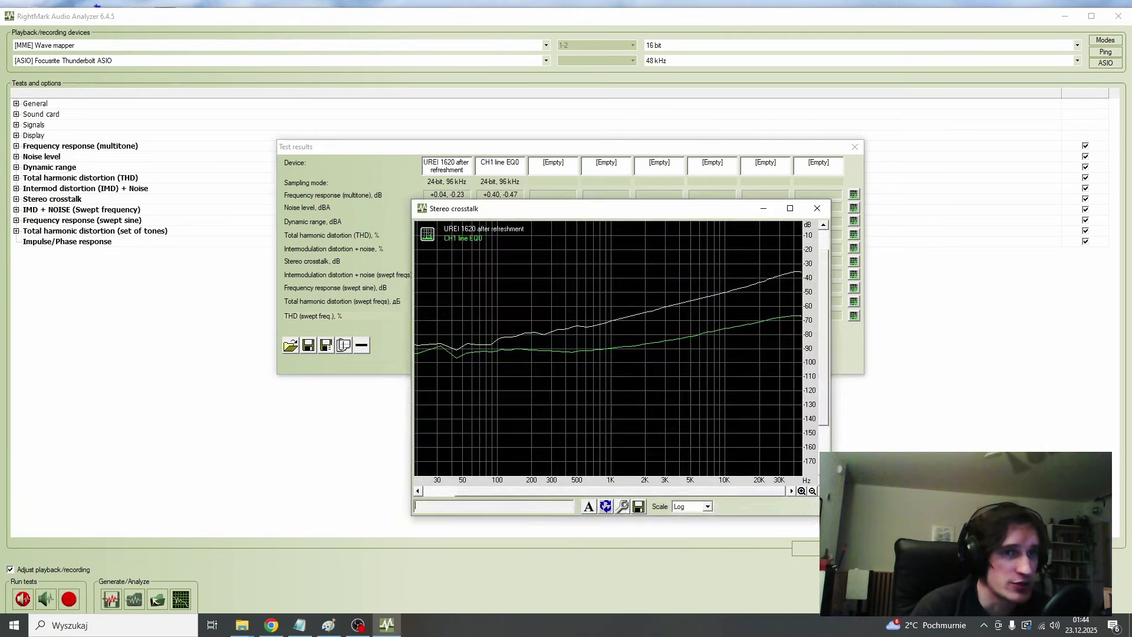
left_click(790, 208)
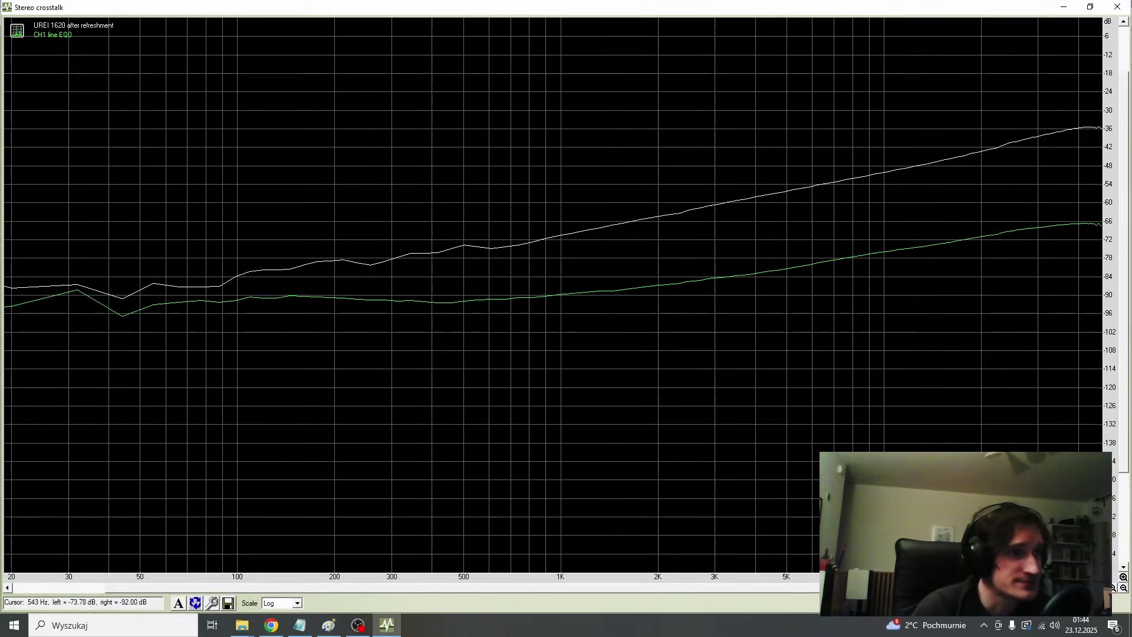